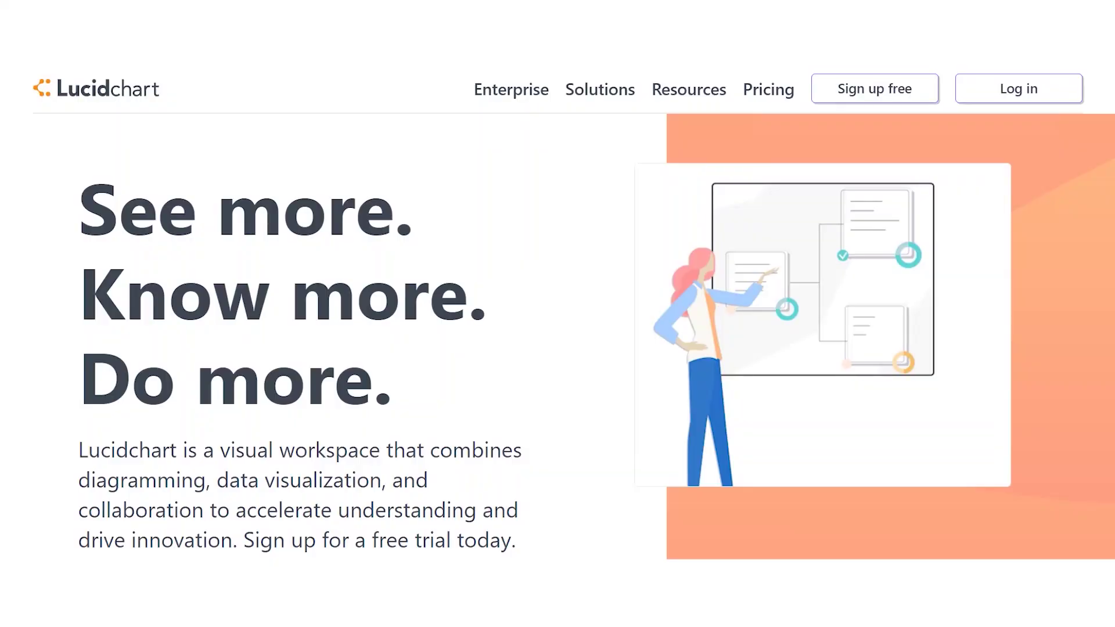
Step: Scroll the Lucidchart homepage down to 'Actionable insights for every team' with its org-chart example
scroll(557, 313, down, 2)
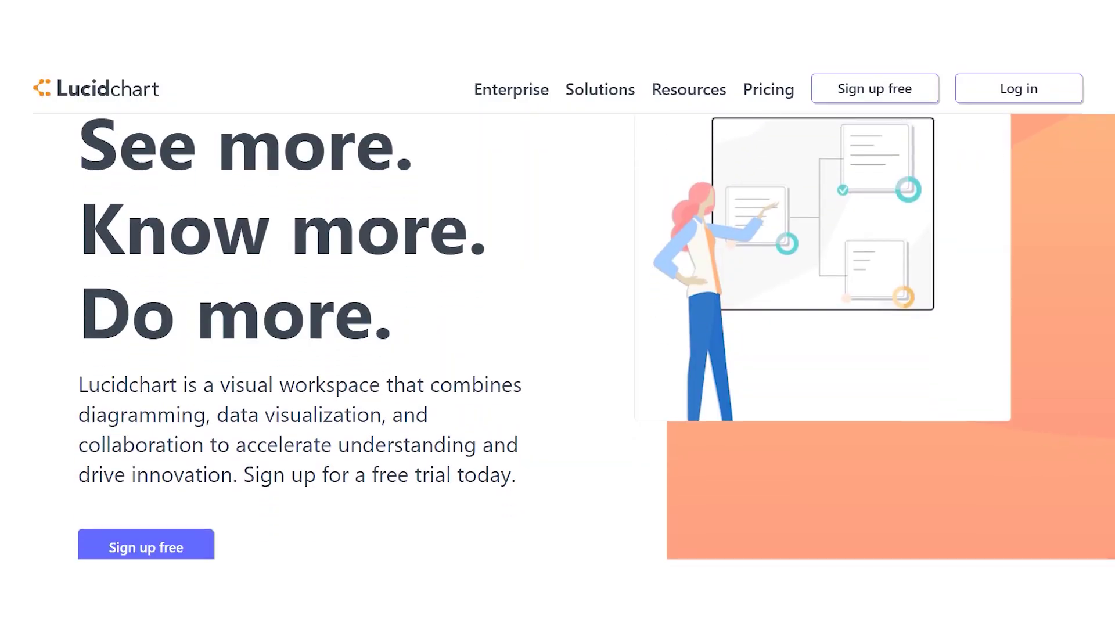
scroll(557, 314, down, 3)
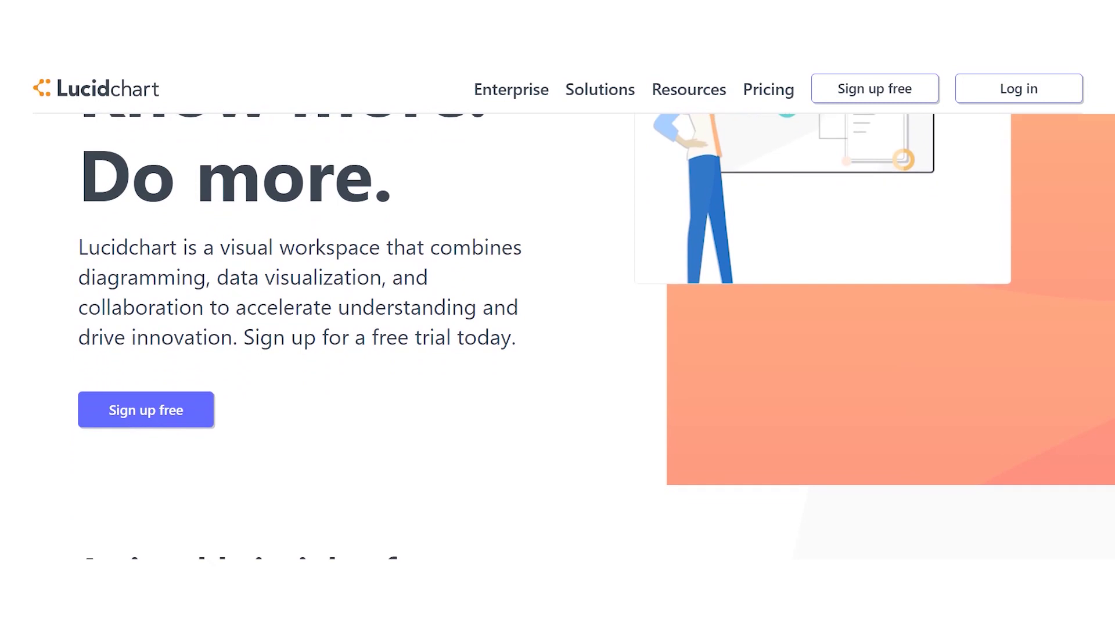
scroll(558, 313, down, 3)
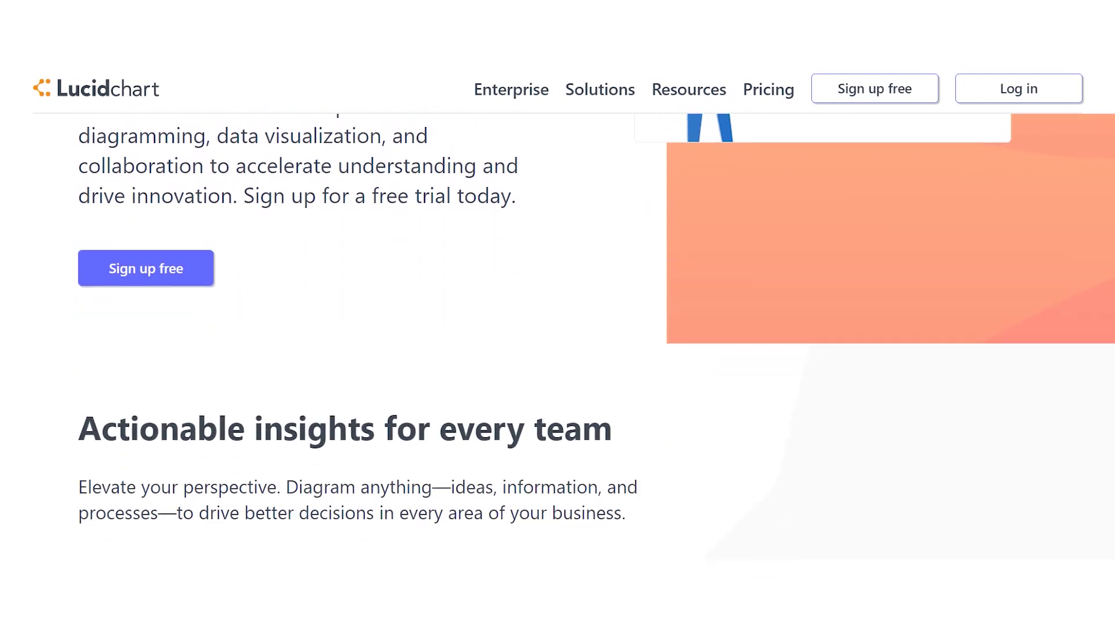
scroll(557, 313, down, 3)
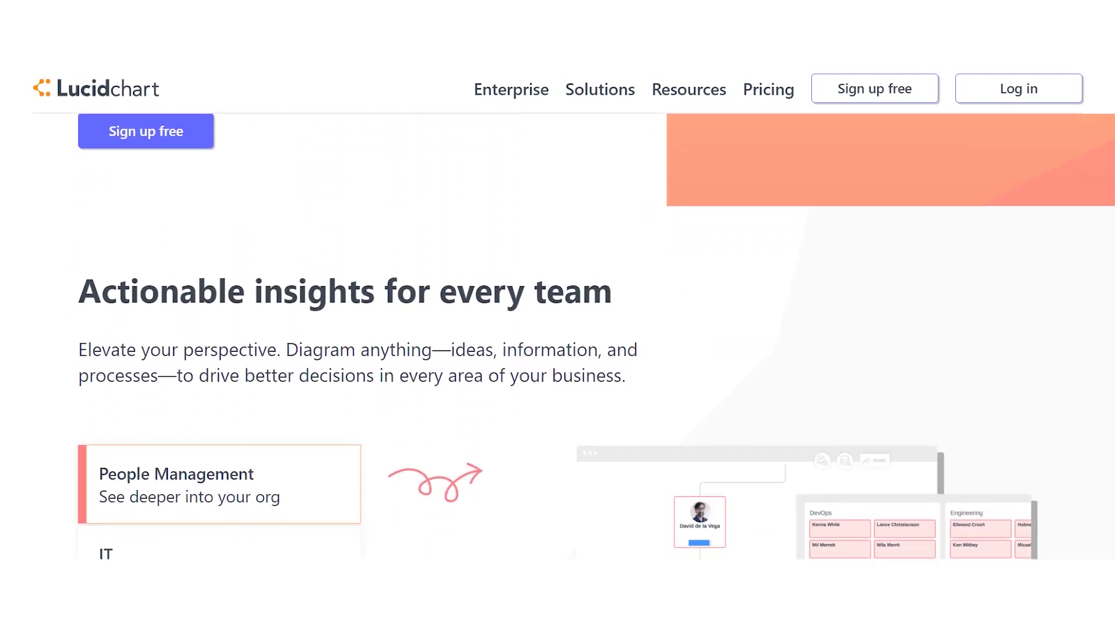
scroll(558, 314, down, 3)
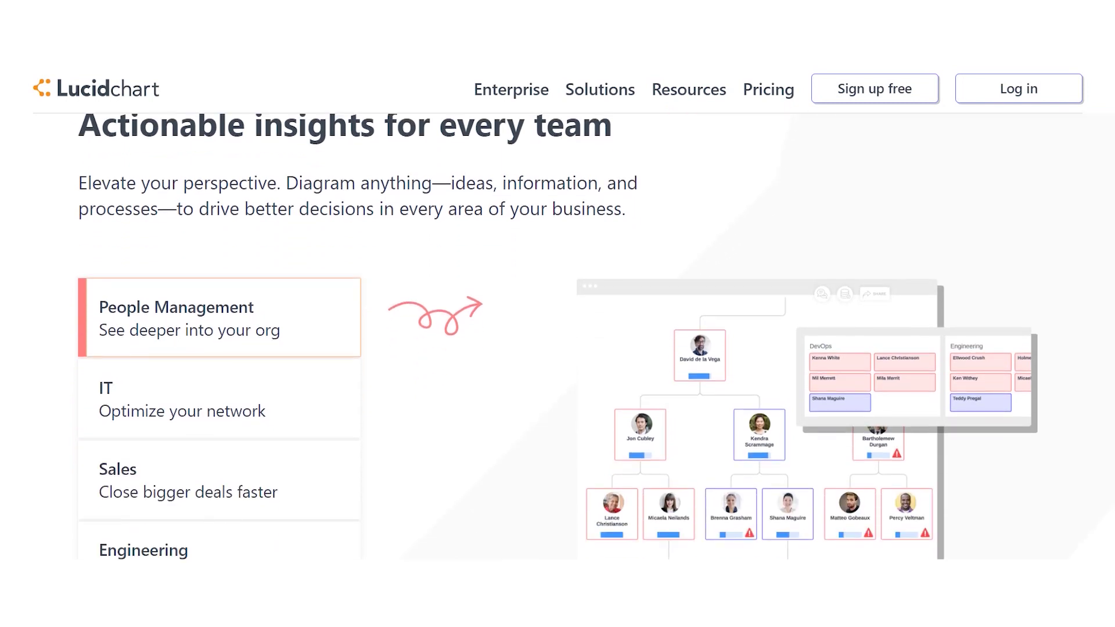
scroll(558, 313, down, 3)
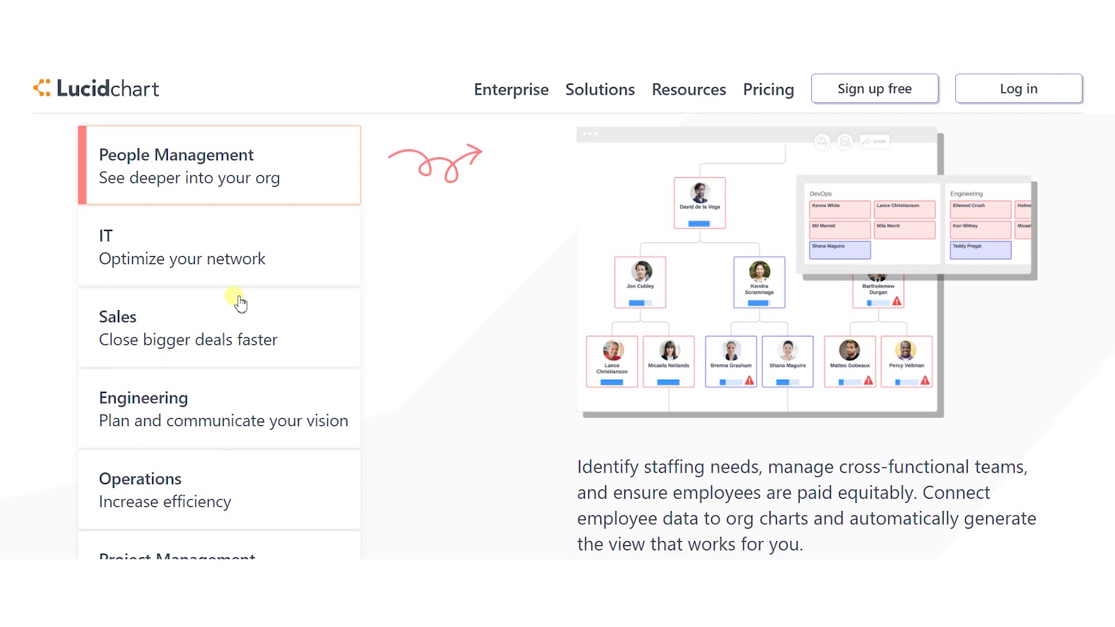
Step: Show the IT, Sales, Engineering, Operations and Project Management use-case examples in turn
click(197, 254)
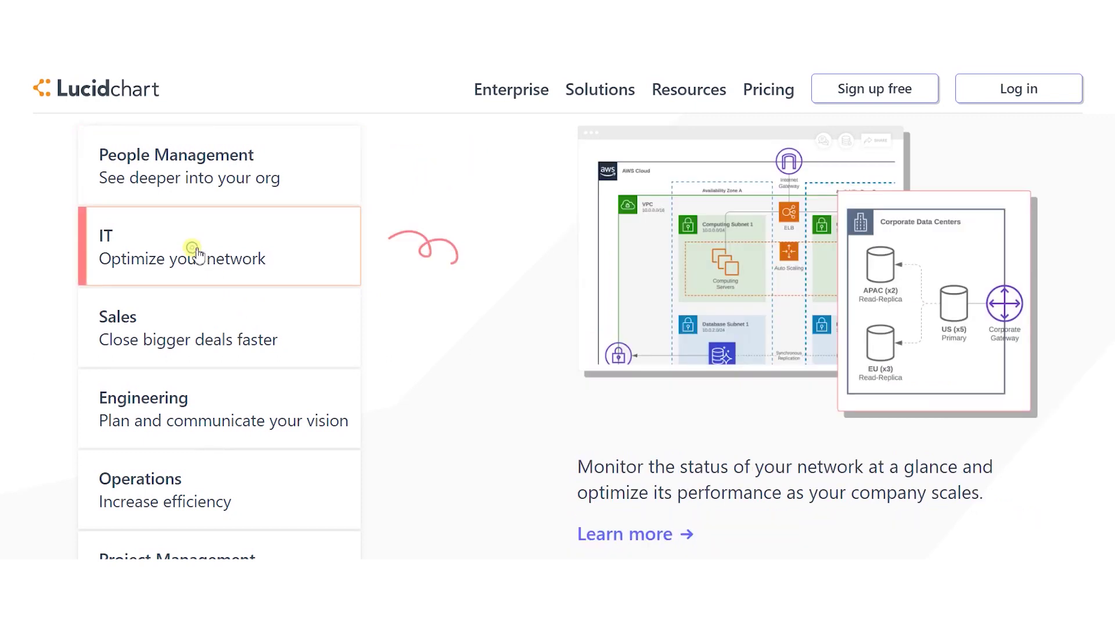
click(223, 351)
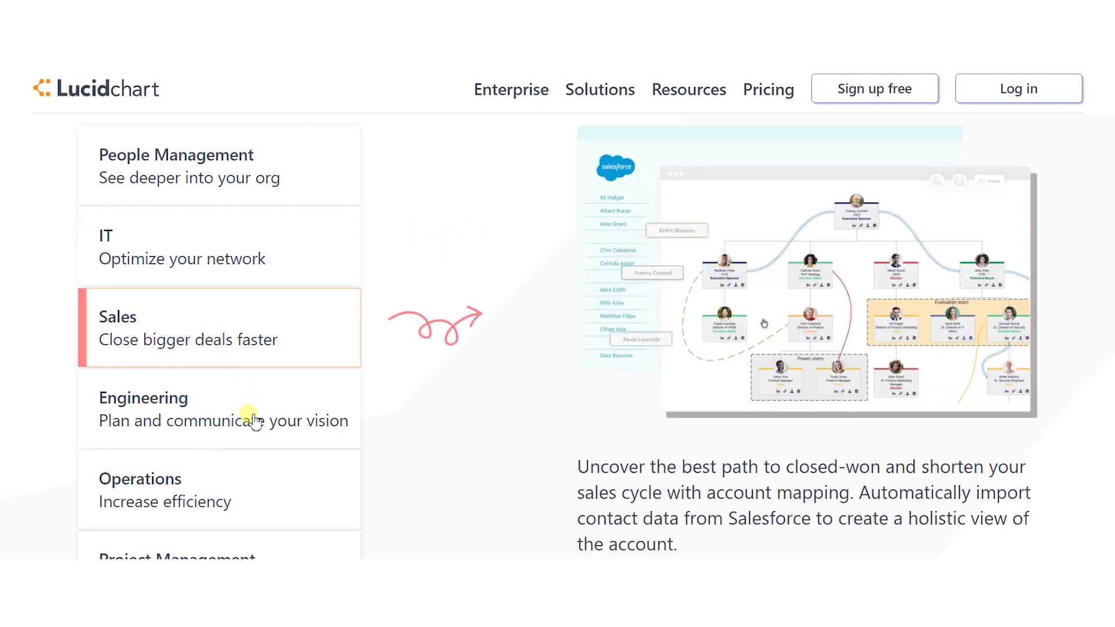
click(256, 421)
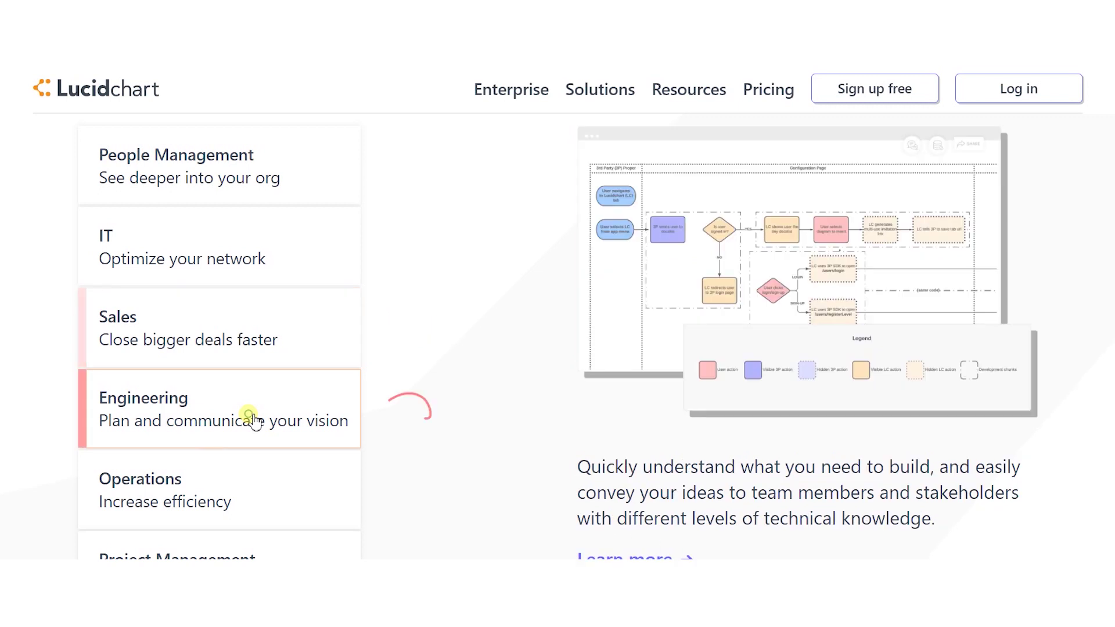
click(246, 512)
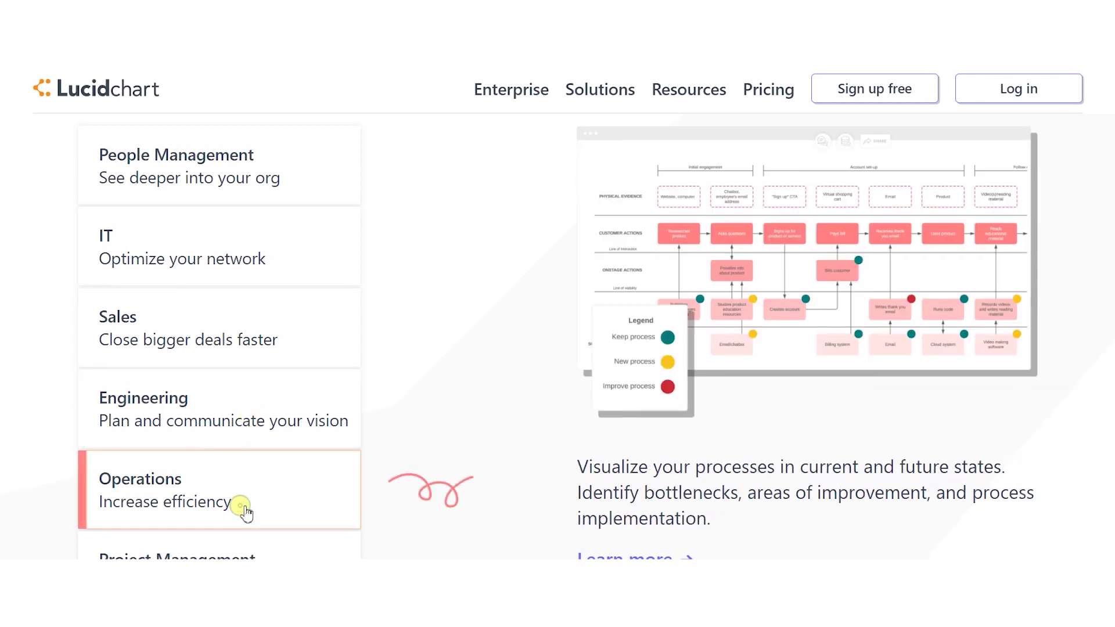
click(235, 549)
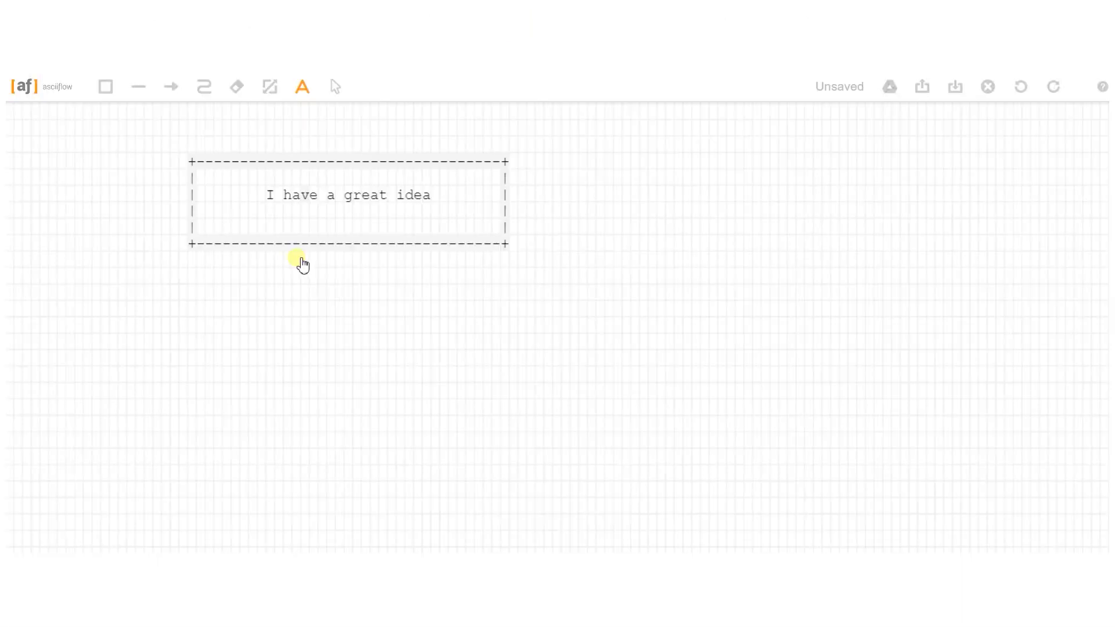
Step: Draw lines down and right from the 'I have a great idea' box, then show the help
click(138, 89)
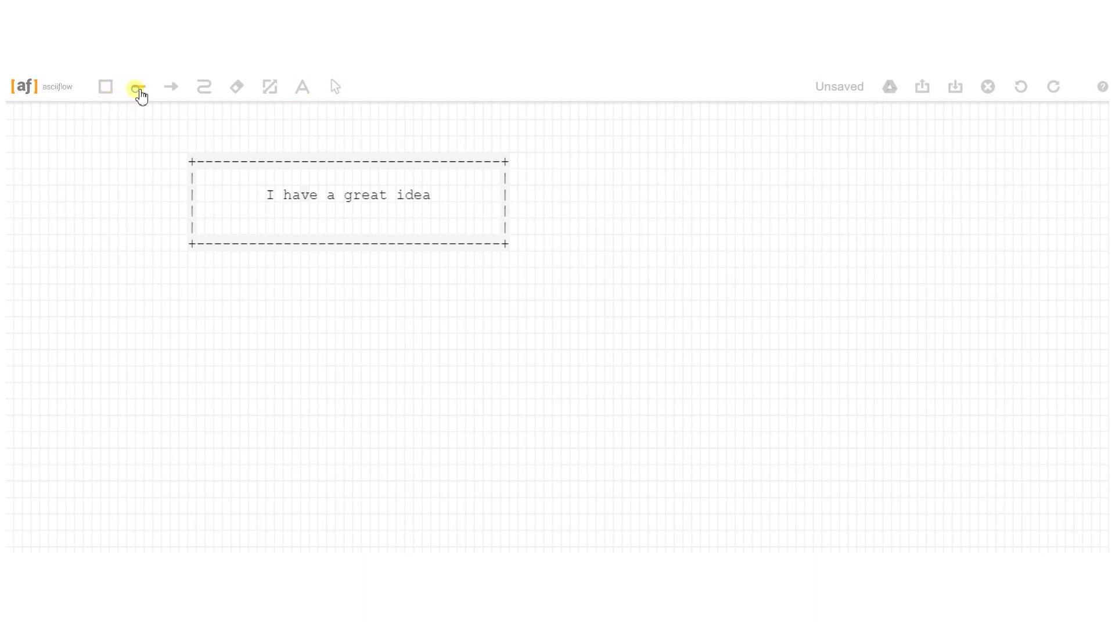
drag(346, 245, 351, 370)
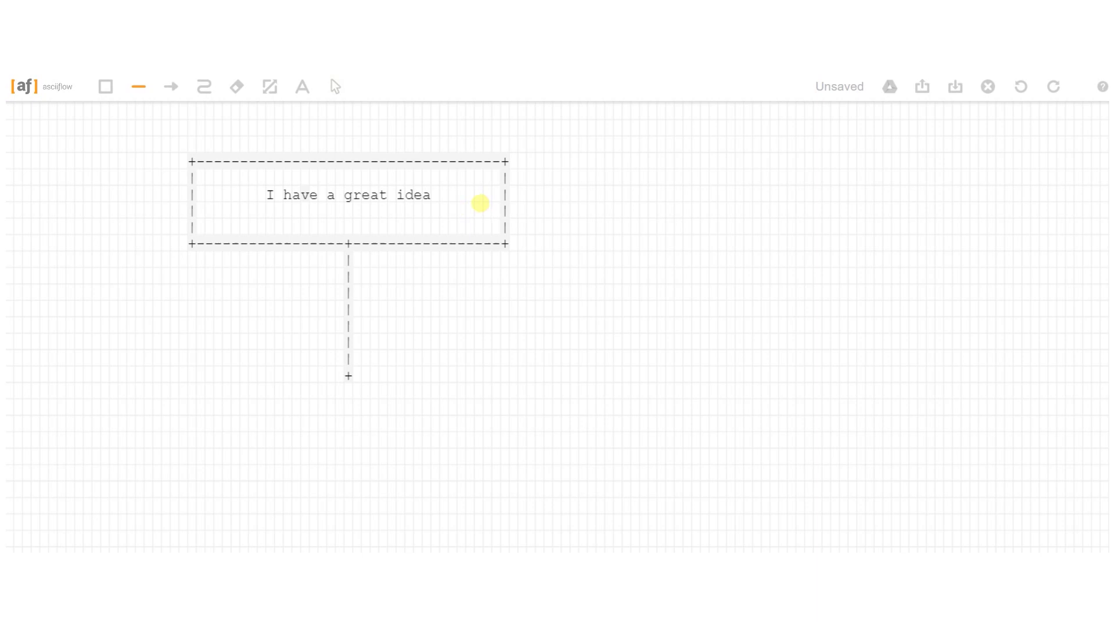
drag(506, 198, 671, 197)
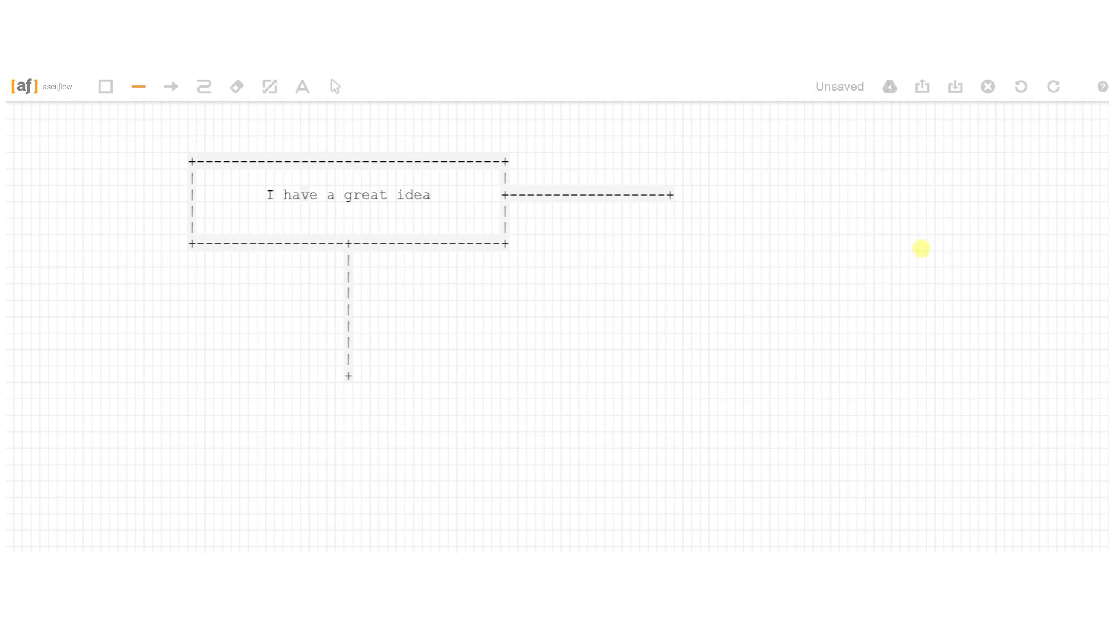
click(1103, 86)
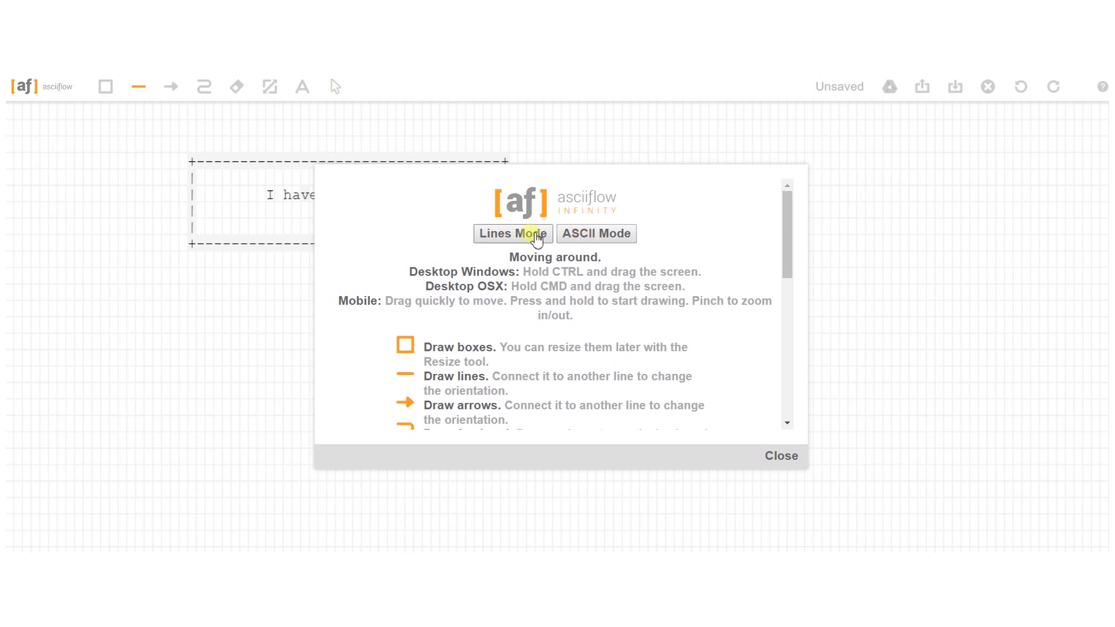
scroll(781, 232, down, 1)
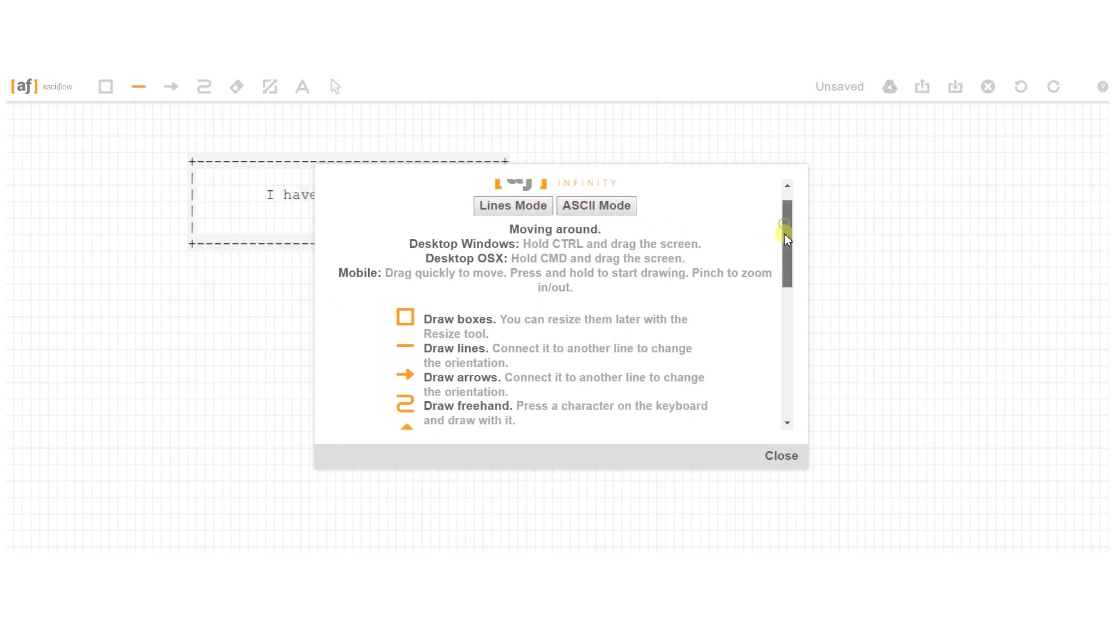
scroll(516, 233, up, 1)
click(516, 233)
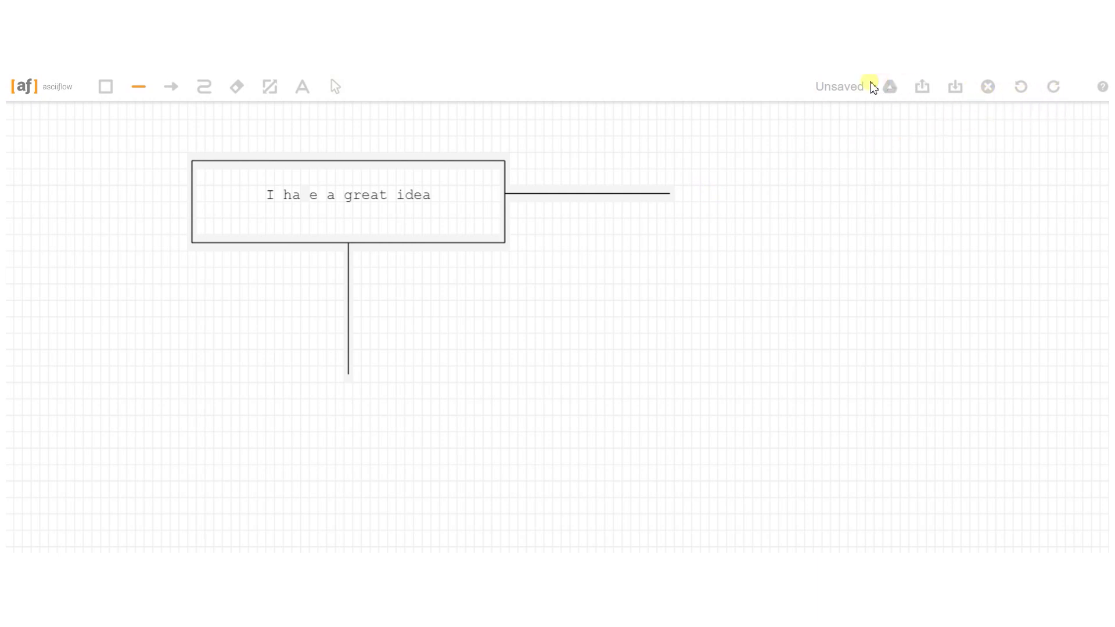
click(889, 86)
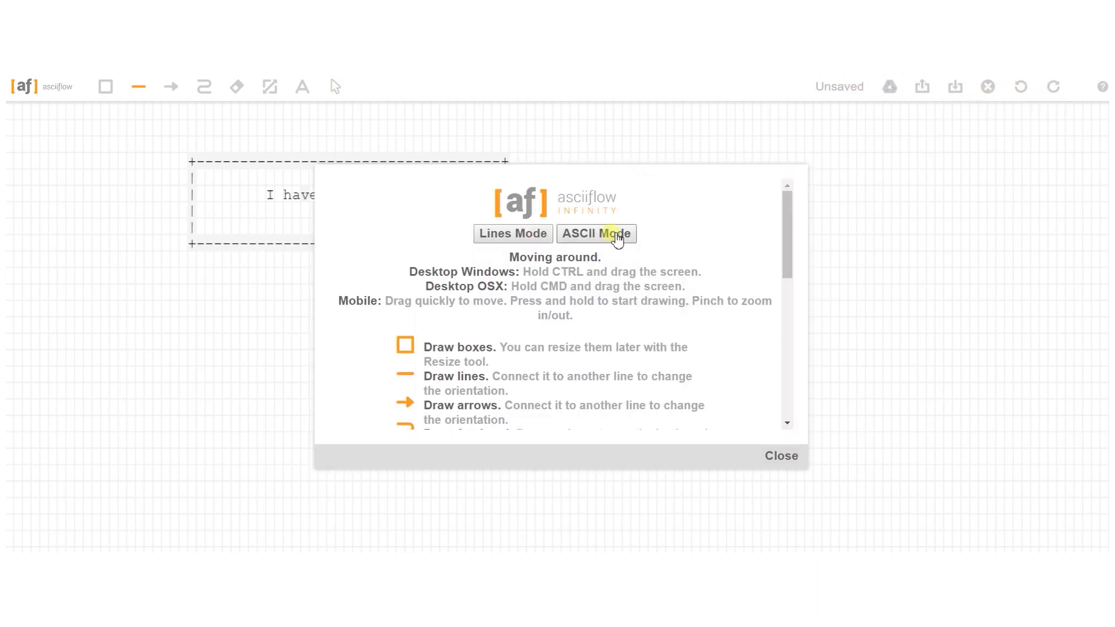
drag(784, 228, 802, 336)
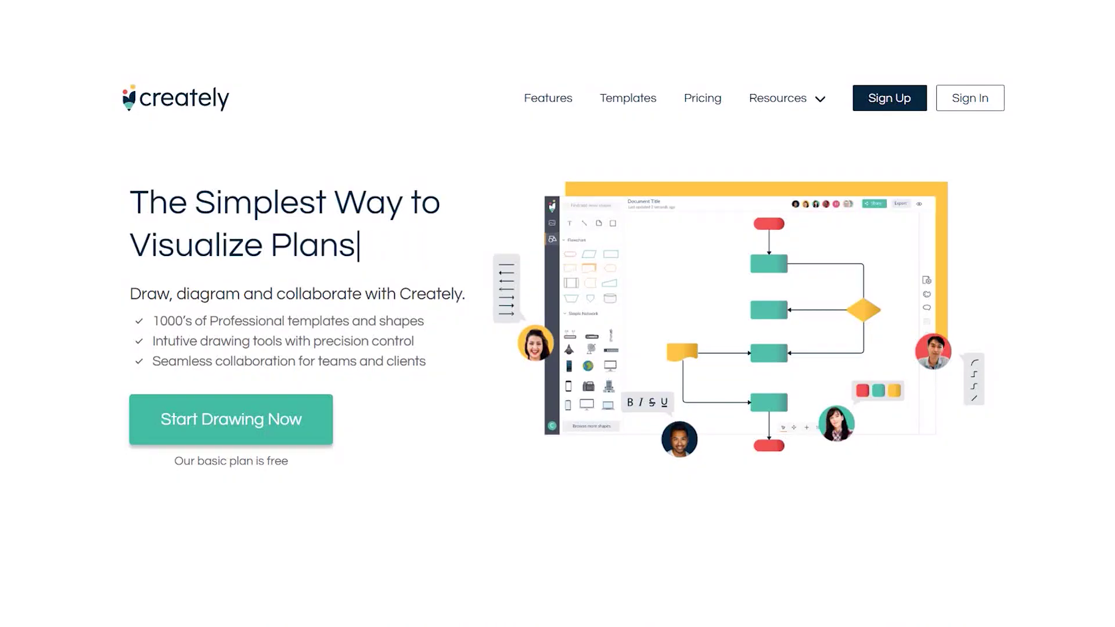
Step: Scroll the Creately homepage past the customer logos to the 'Drag drop to draw' section
scroll(557, 313, down, 2)
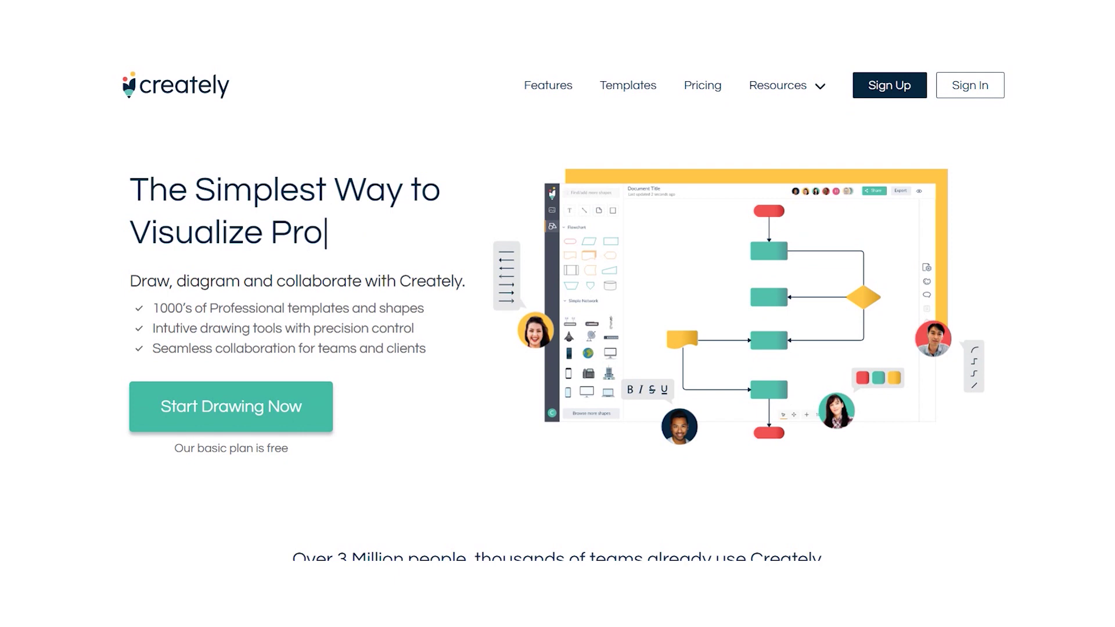
scroll(557, 313, down, 2)
scroll(557, 313, down, 2)
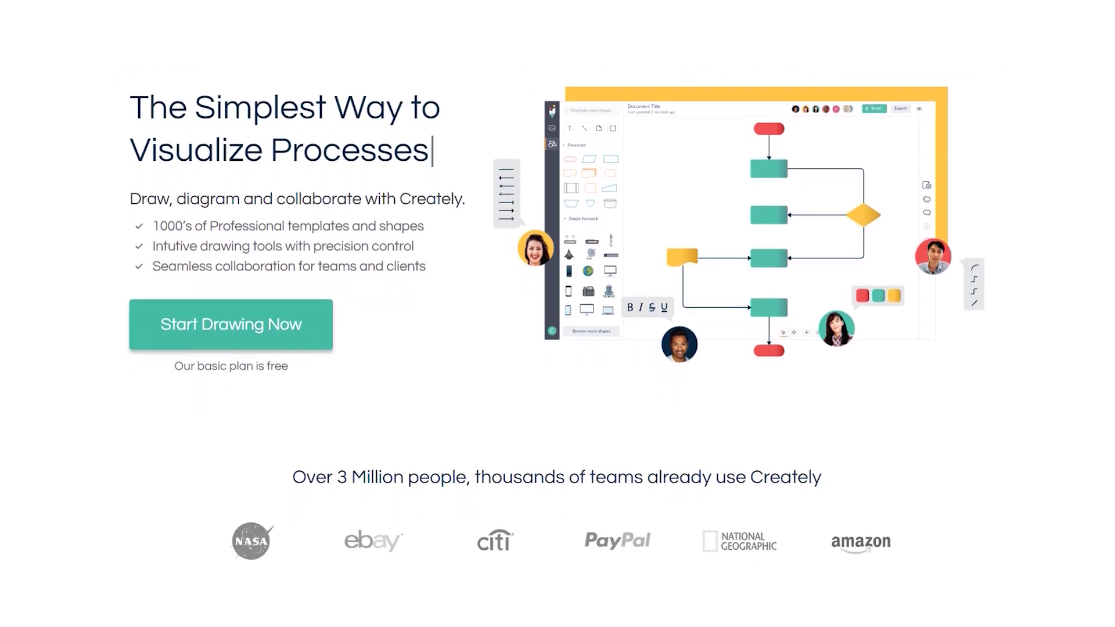
scroll(557, 313, down, 5)
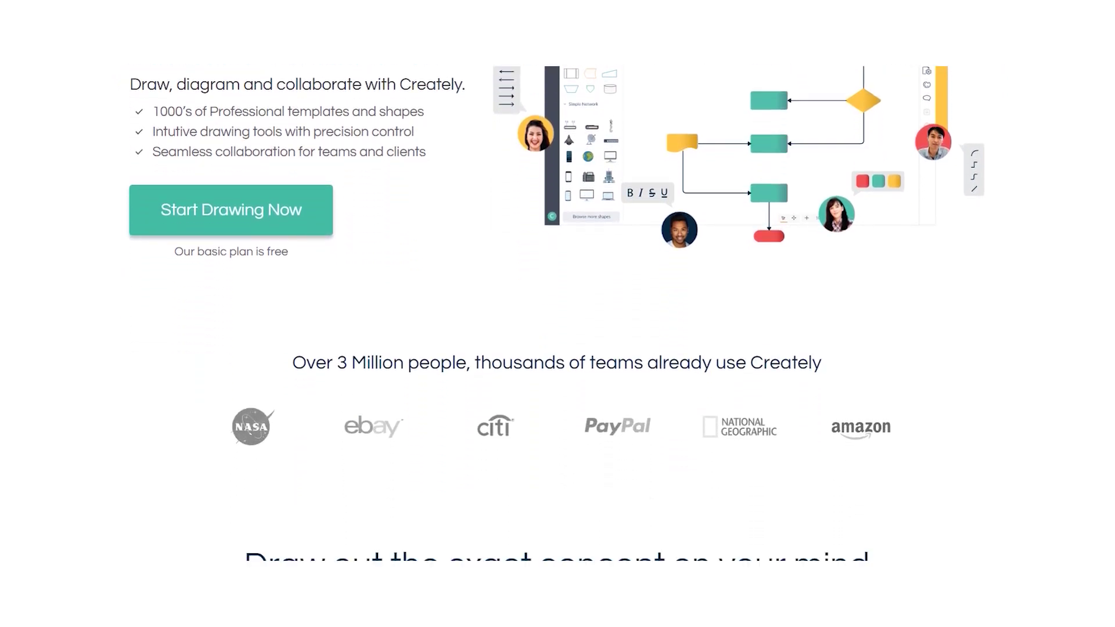
scroll(558, 313, down, 8)
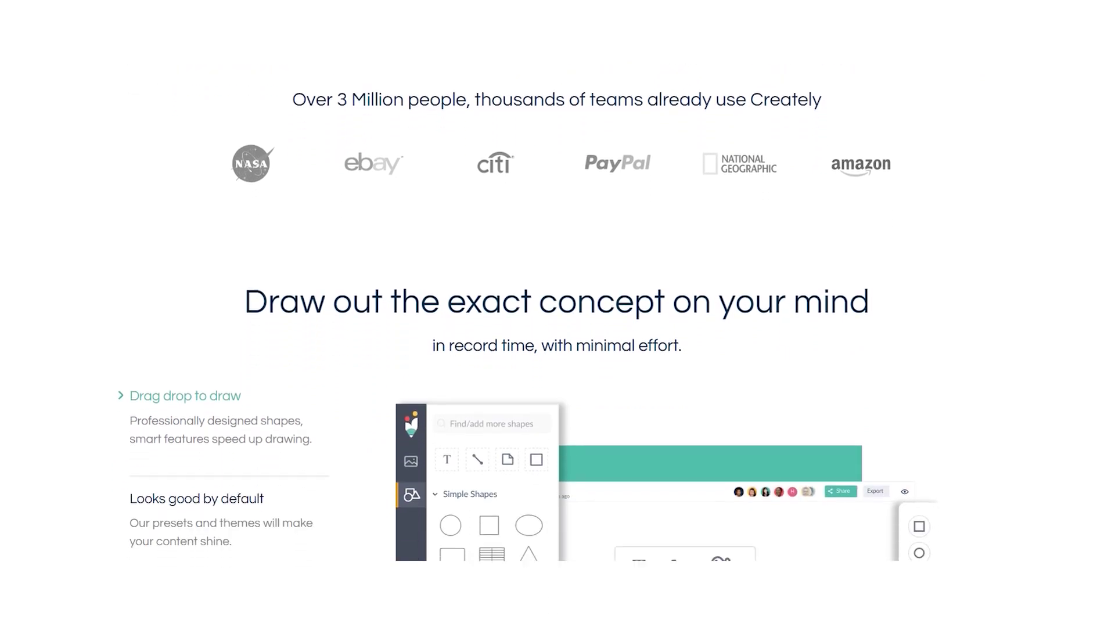
scroll(558, 314, down, 4)
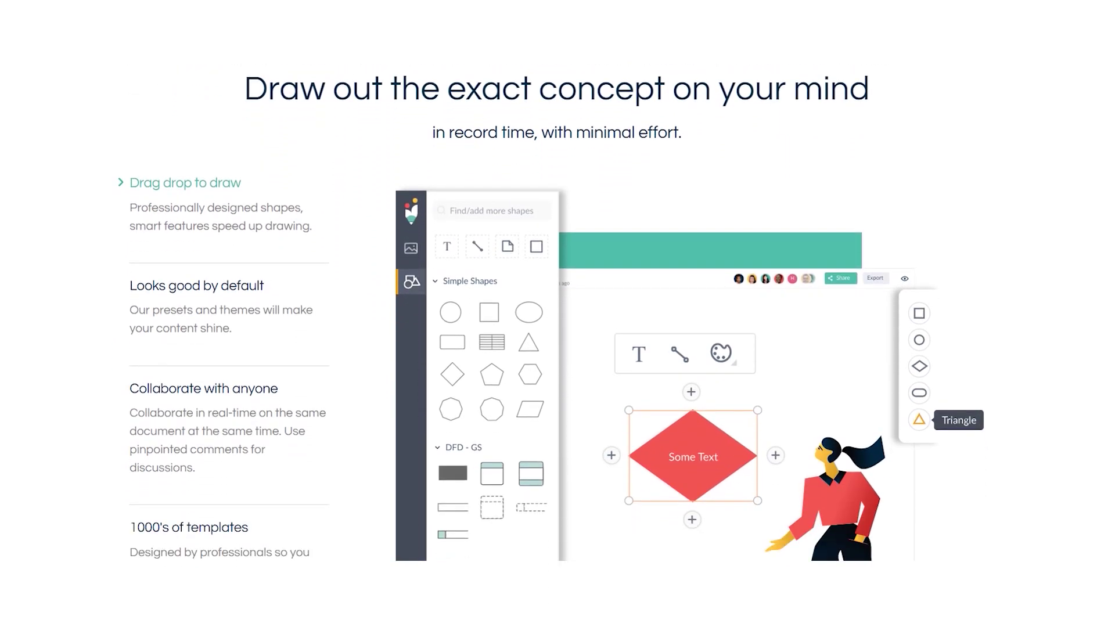
scroll(558, 314, down, 3)
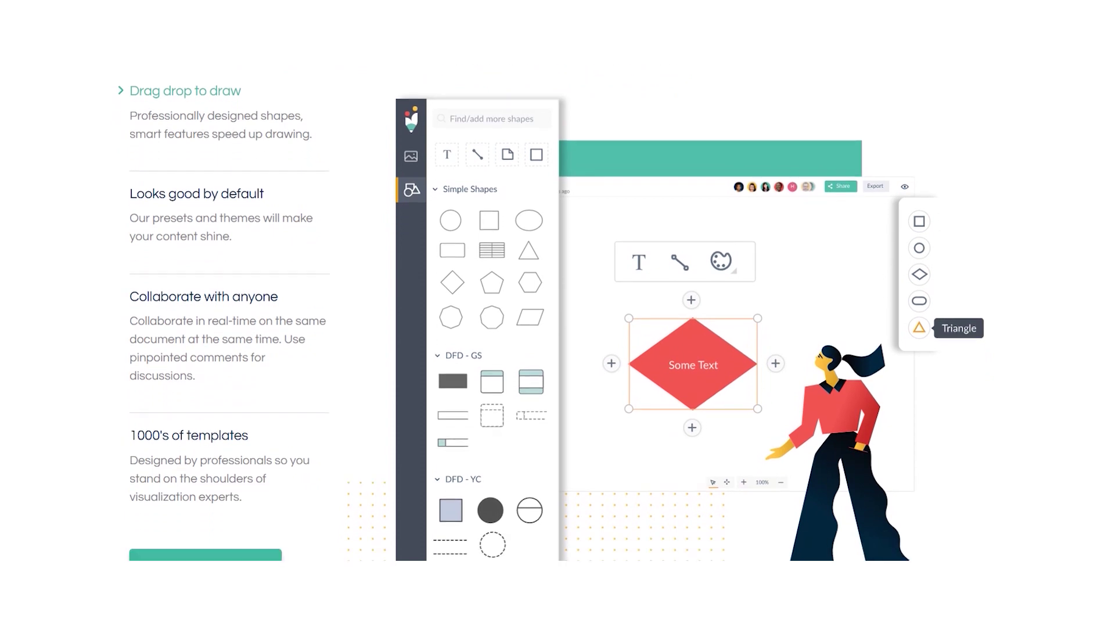
scroll(558, 314, down, 1)
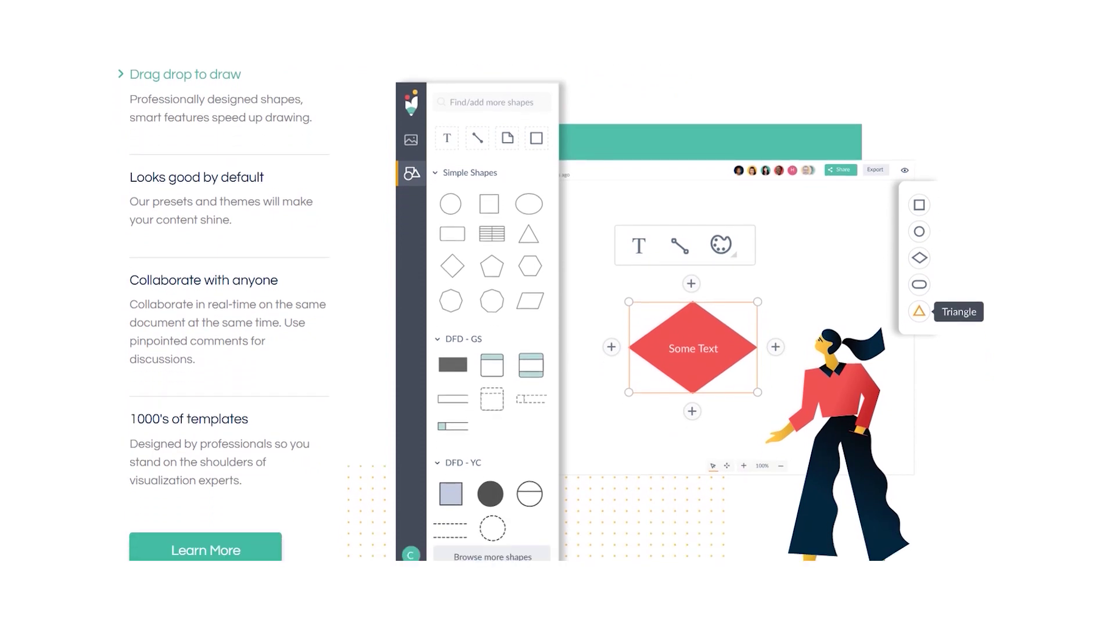
scroll(558, 313, down, 1)
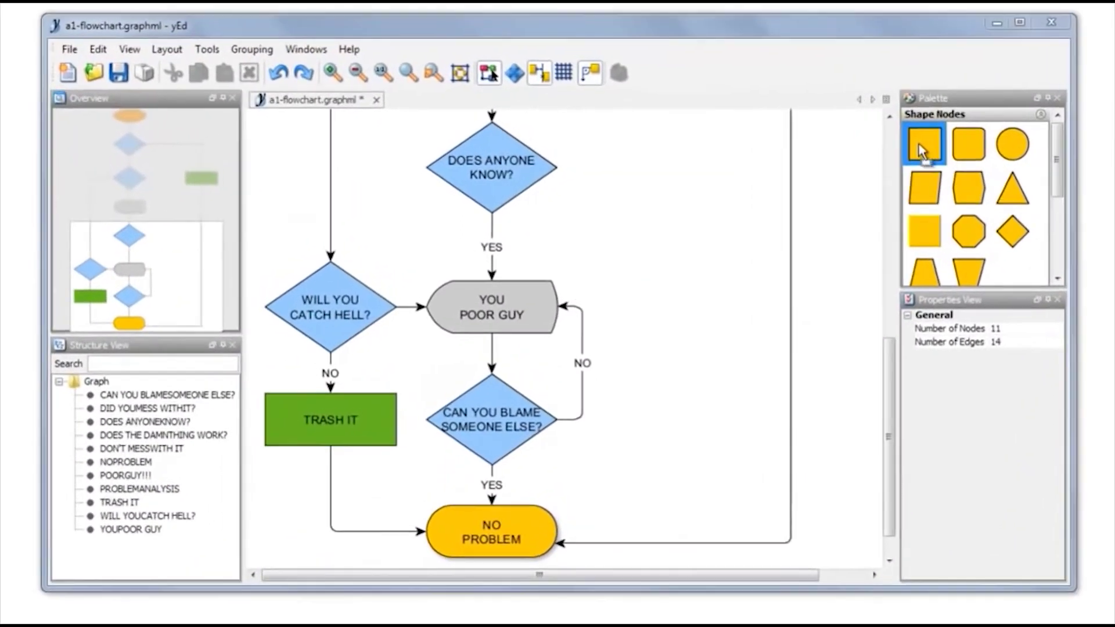
Step: Add a wide rectangle node linked from the DOES ANYONE KNOW? diamond and label it 'HIDE IT'
drag(918, 142, 657, 303)
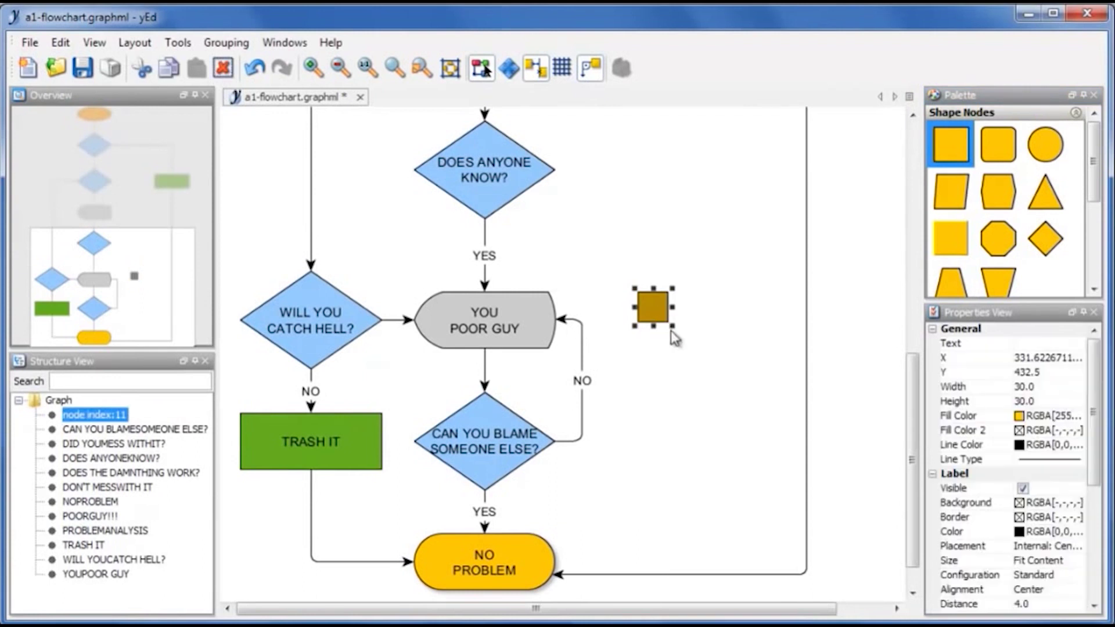
drag(672, 330, 772, 352)
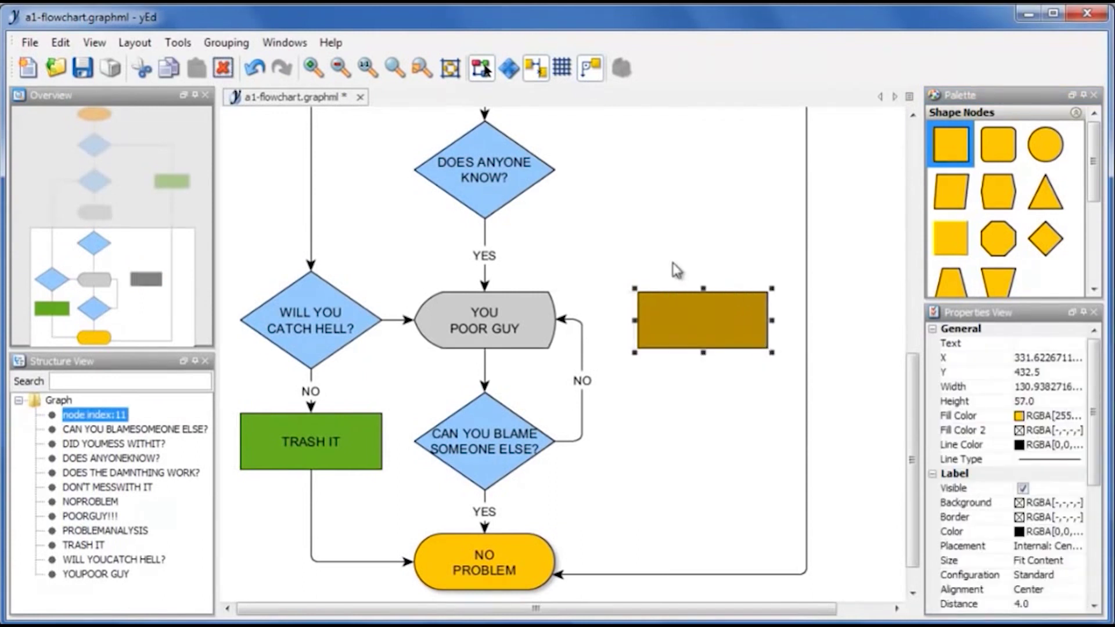
click(672, 263)
drag(565, 168, 550, 555)
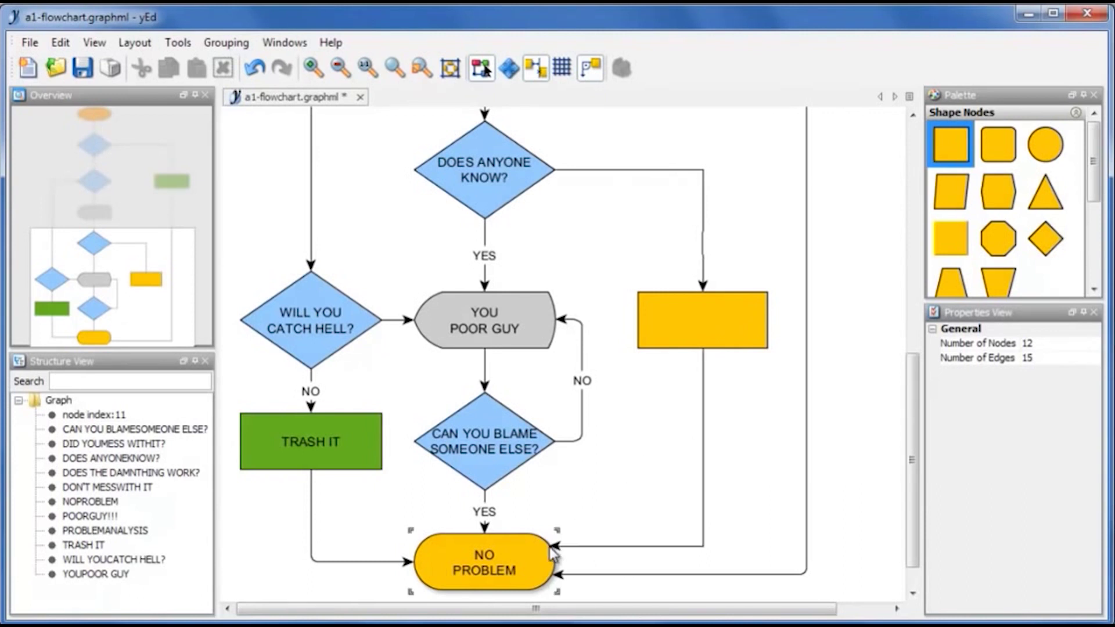
double_click(667, 321)
text(H)
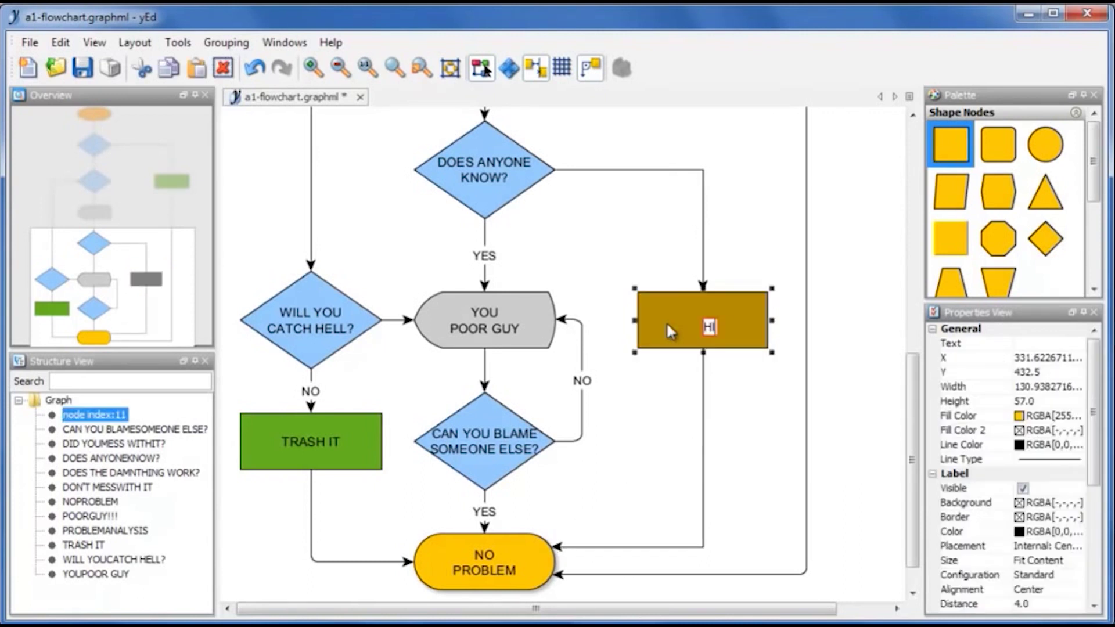
text(IDE IT)
key(Return)
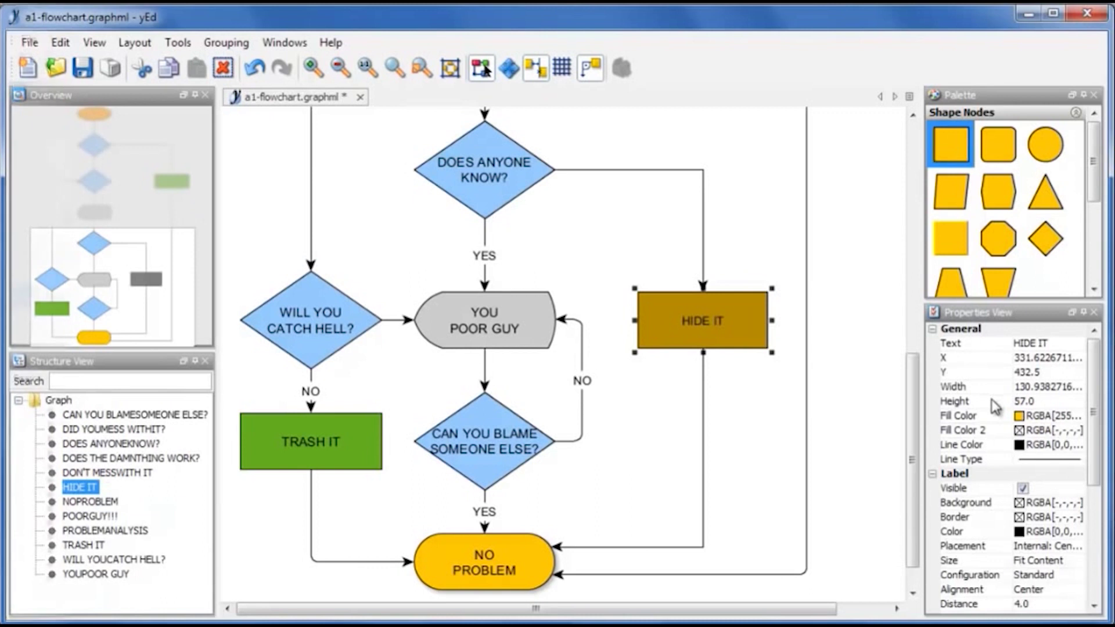